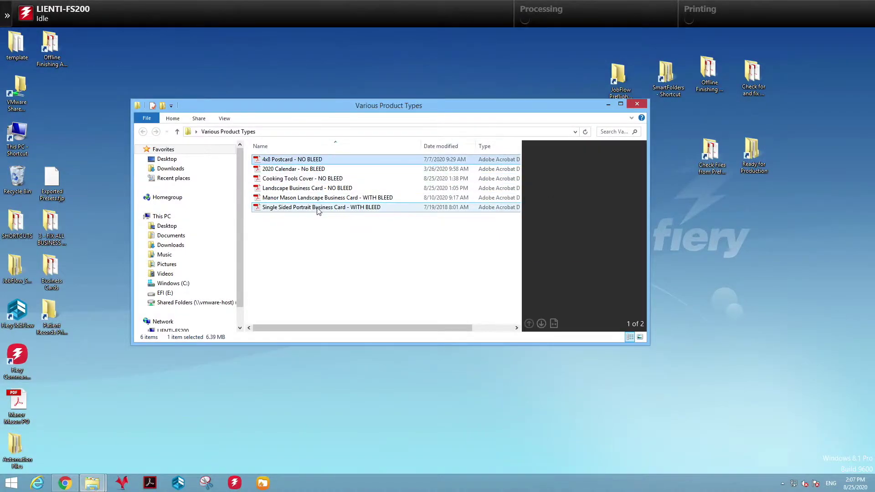
Select the six product PDFs in the Various Product Types folder.
{"action": "left_click", "coordinate": [317, 208], "text": "shift"}
Open all six selected PDFs in Adobe Acrobat DC.
{"action": "right_click", "coordinate": [318, 208]}
{"action": "left_click", "coordinate": [352, 214]}
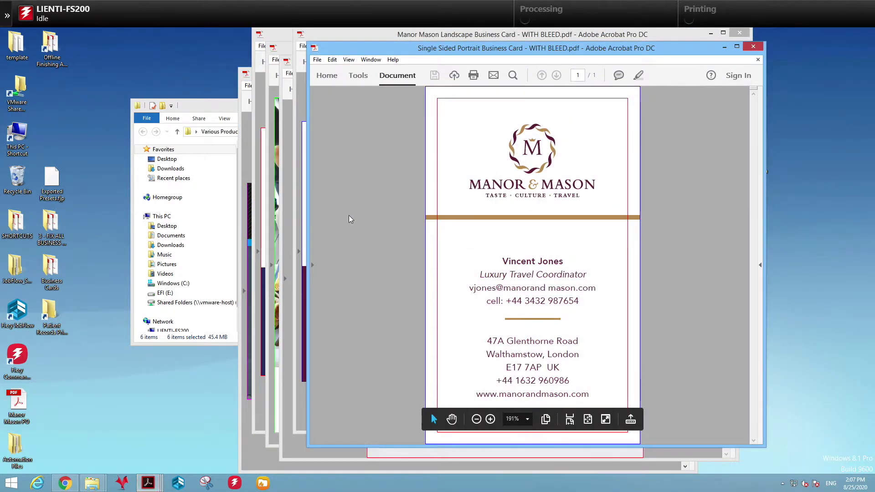
{"action": "mouse_move", "coordinate": [384, 430]}
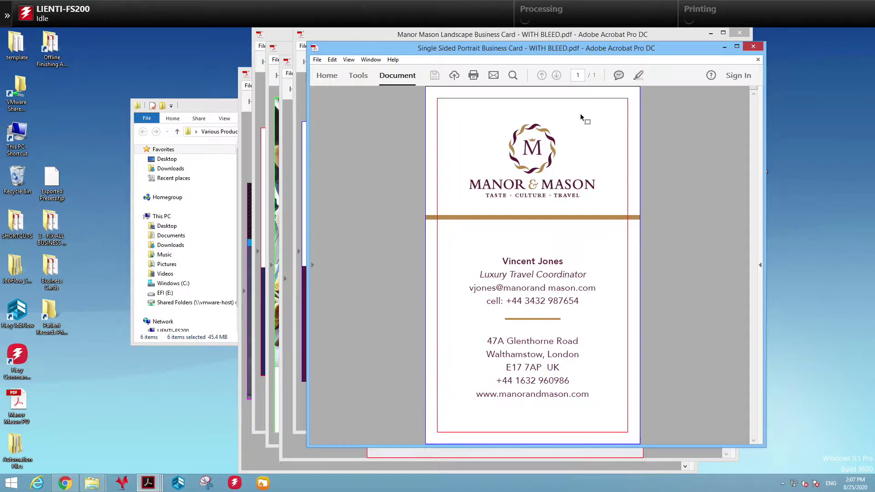
Check each PDF's bleed and minimize all six Acrobat windows, returning to the folder.
{"action": "left_click", "coordinate": [724, 46]}
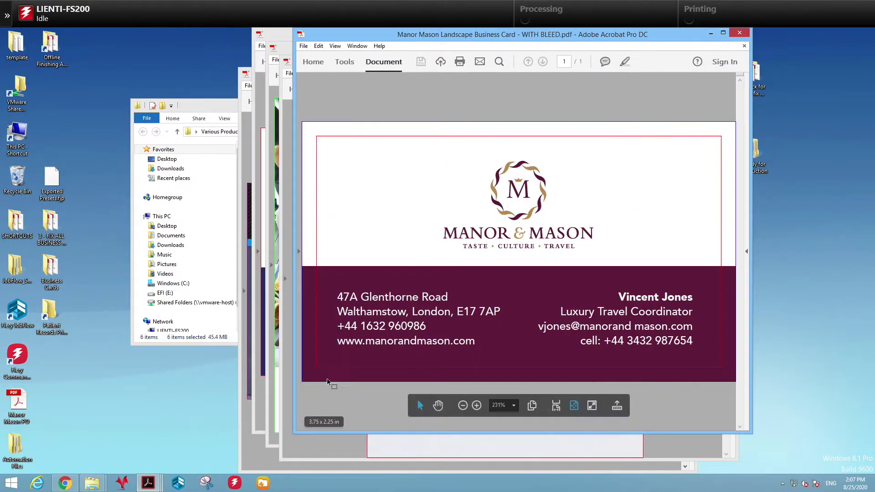
{"action": "left_click", "coordinate": [710, 33]}
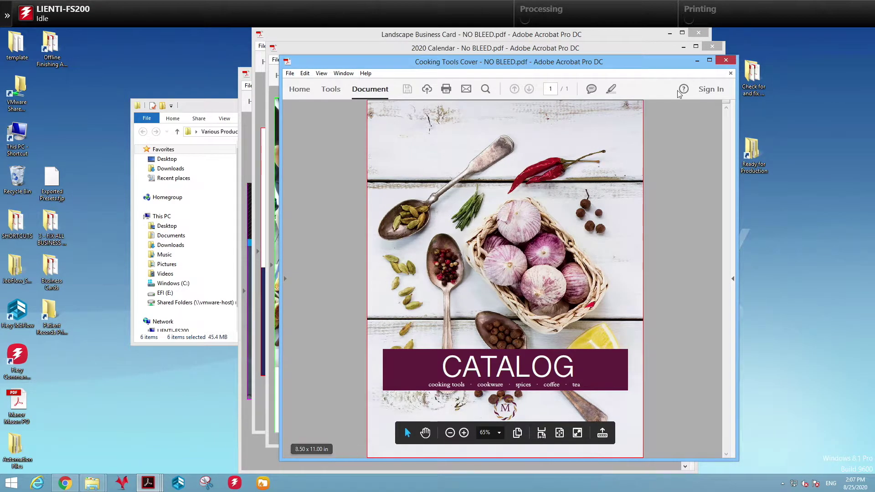
{"action": "left_click", "coordinate": [696, 60]}
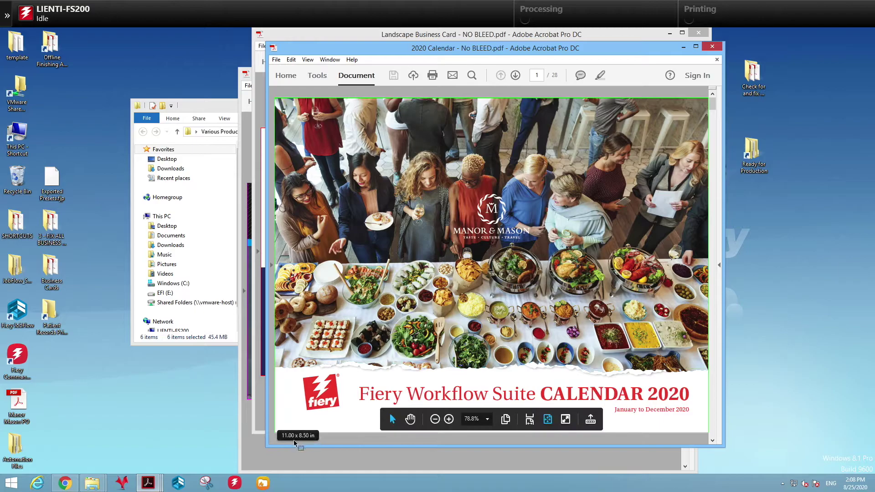
{"action": "left_click", "coordinate": [682, 47]}
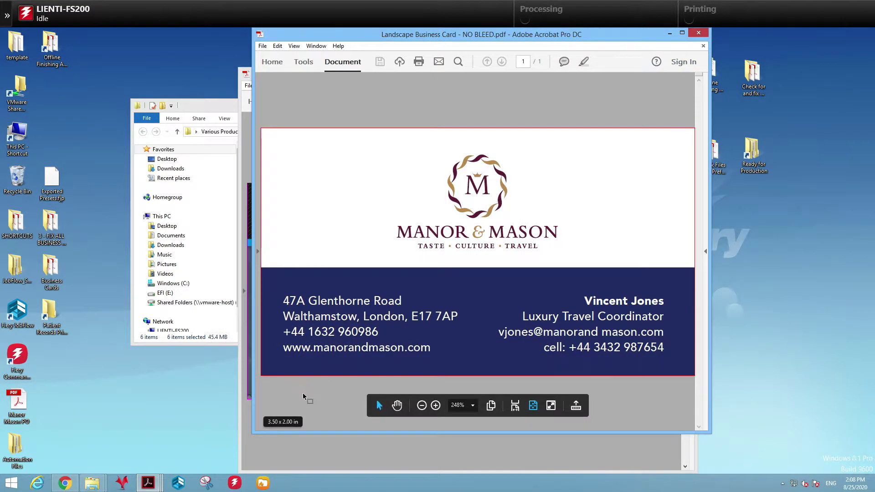
{"action": "left_click", "coordinate": [670, 33]}
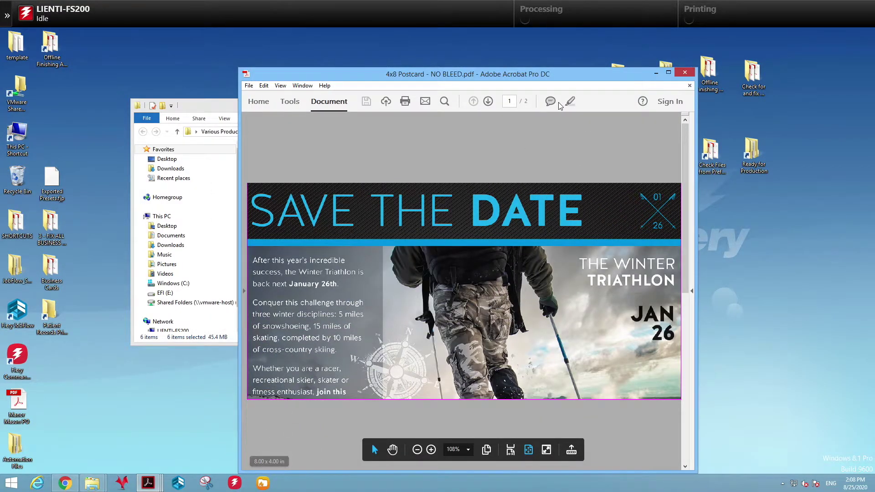
{"action": "left_click", "coordinate": [656, 73]}
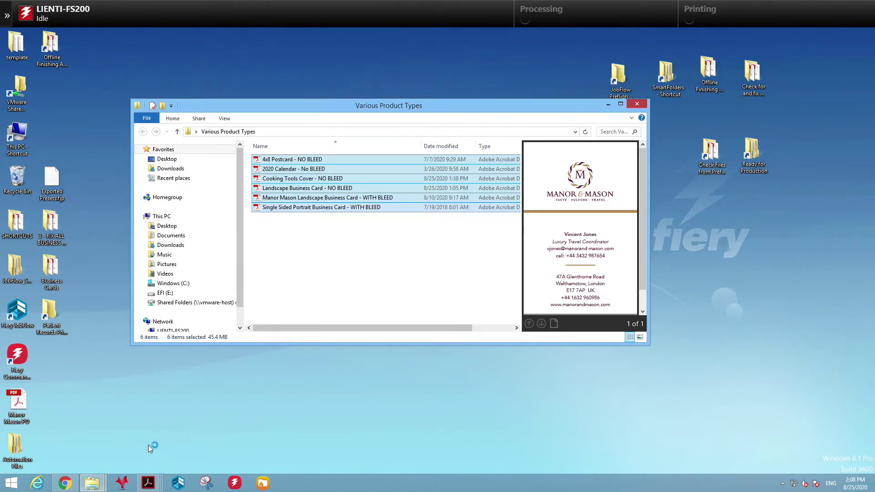
From the JobFlow workflows page, create a new workflow named 'Add Bleed .125'.
{"action": "left_click", "coordinate": [65, 483]}
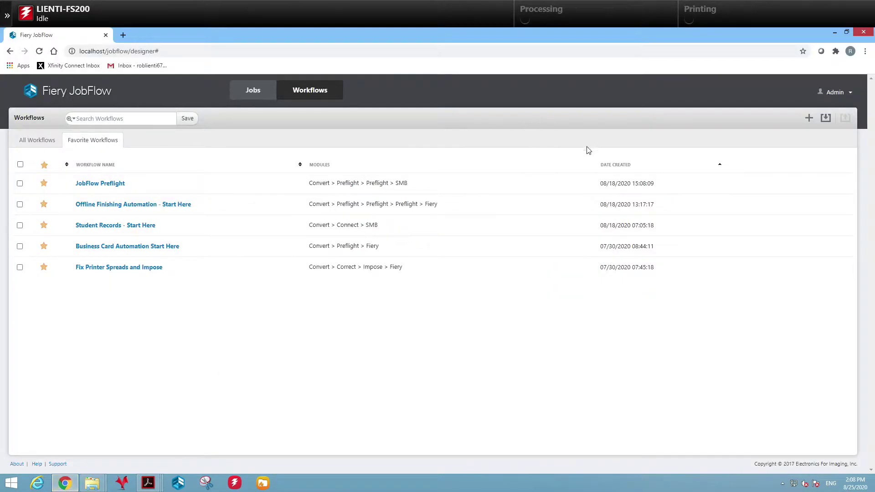
{"action": "left_click", "coordinate": [809, 118]}
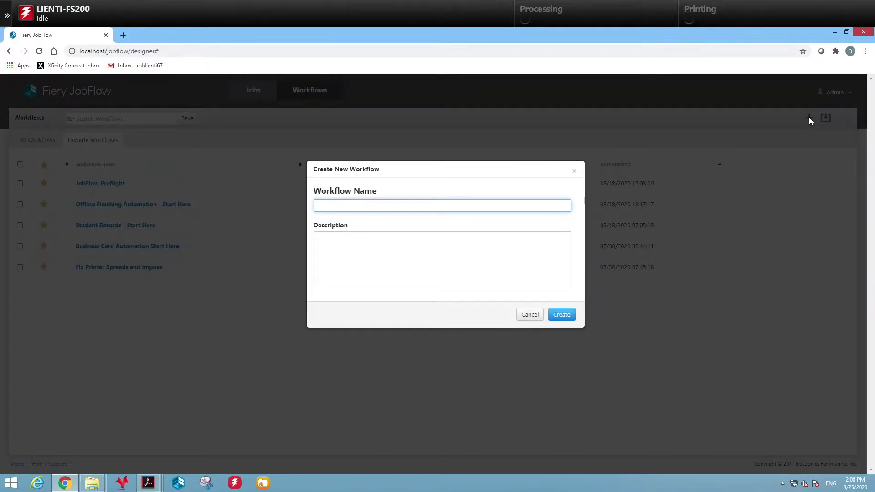
{"action": "type", "text": "Add Bleed "}
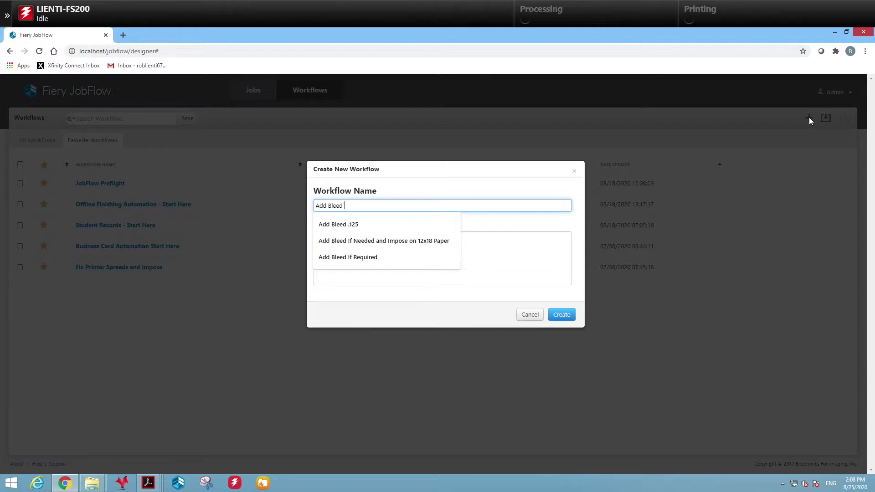
{"action": "type", "text": ".125"}
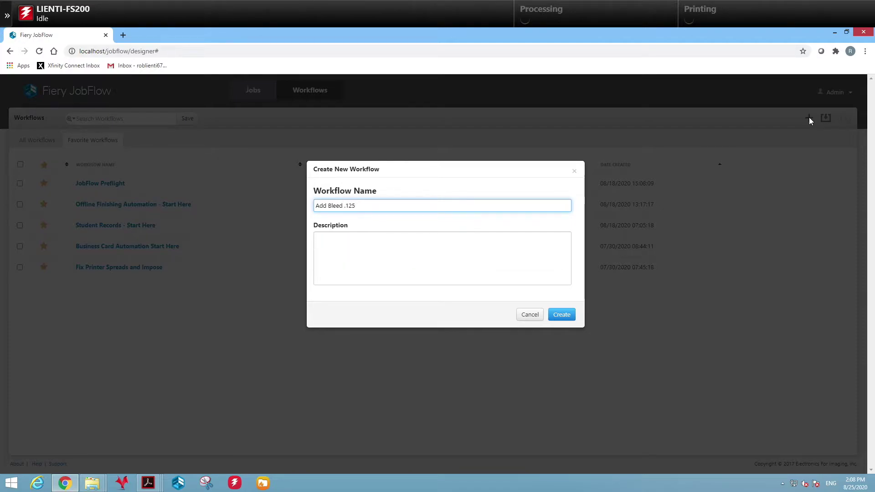
{"action": "left_click", "coordinate": [562, 315]}
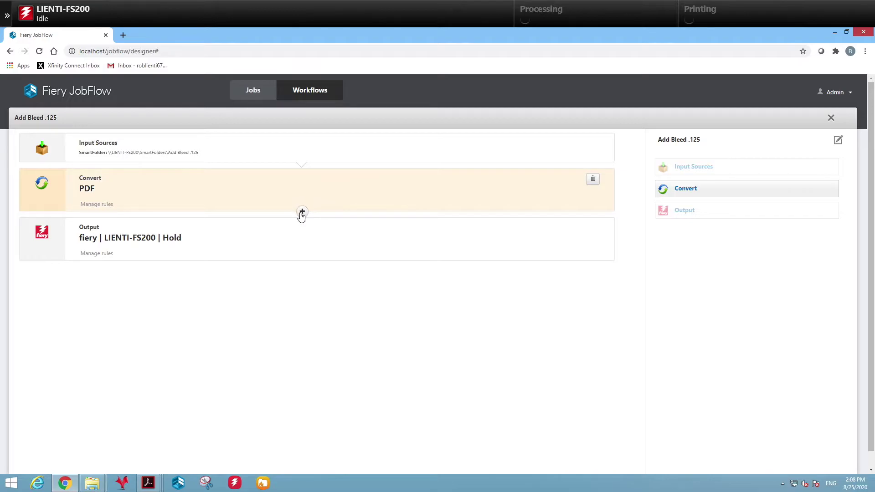
Add a Correct module using the Generate Bleed .125 action after Convert.
{"action": "left_click", "coordinate": [302, 213]}
{"action": "left_click", "coordinate": [467, 233]}
{"action": "type", "text": "B"}
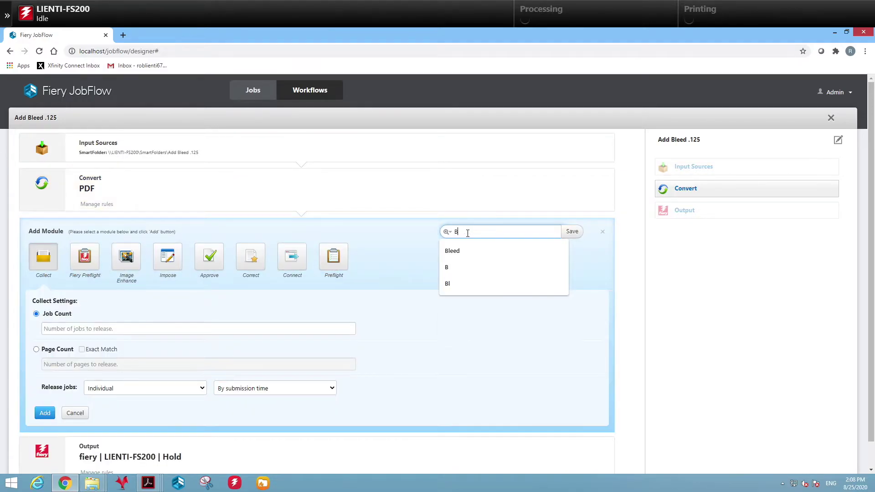
{"action": "type", "text": "leed"}
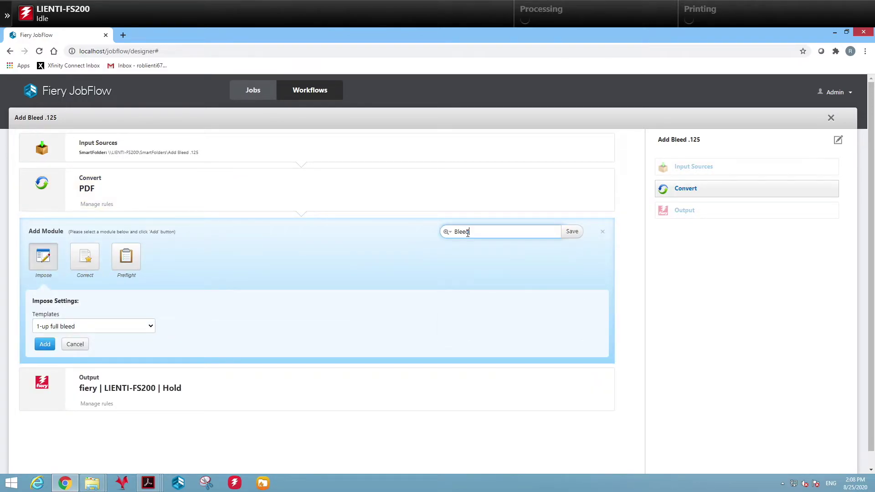
{"action": "left_click", "coordinate": [78, 267]}
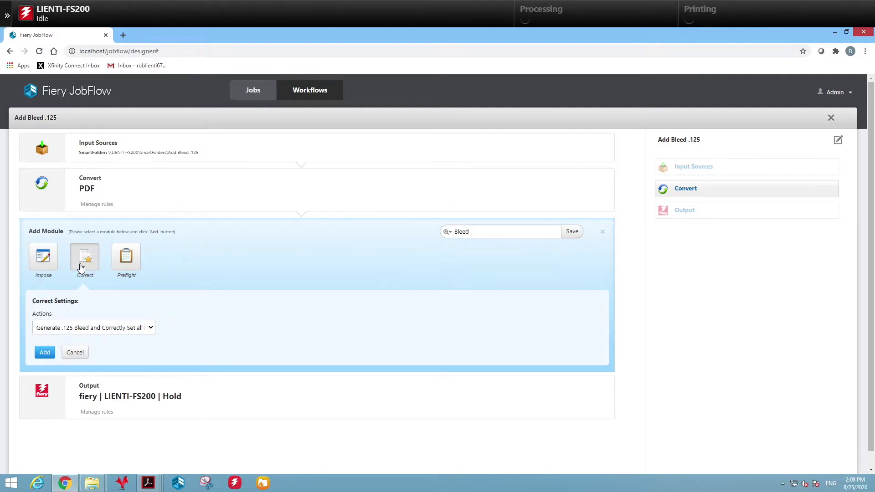
{"action": "left_click", "coordinate": [150, 329]}
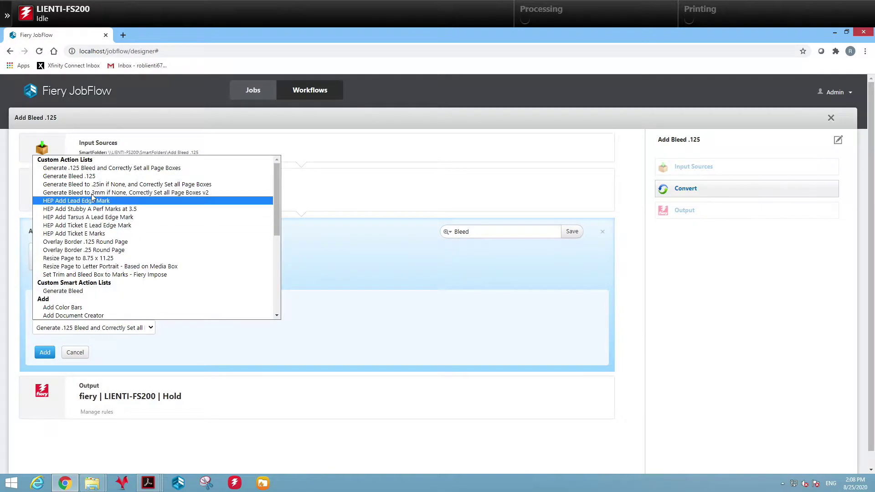
{"action": "left_click", "coordinate": [82, 176]}
{"action": "left_click", "coordinate": [45, 352]}
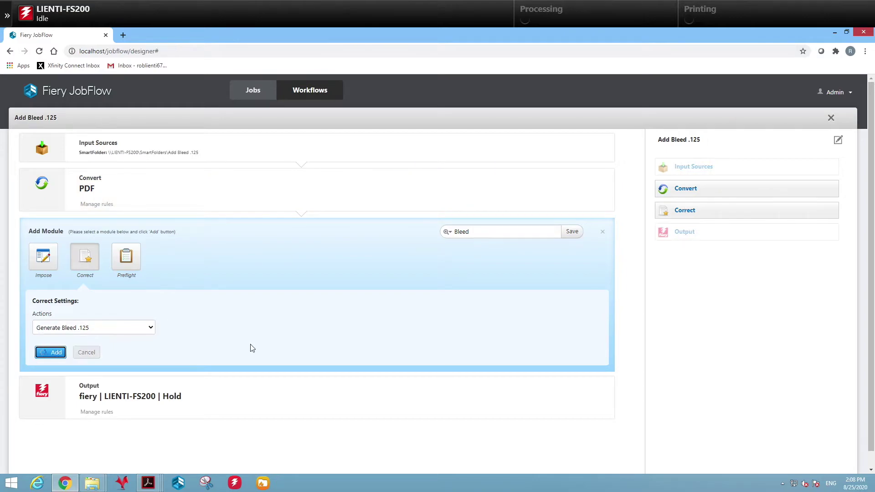
Set the workflow output to Ready for Production and close the workflow.
{"action": "left_click", "coordinate": [591, 283]}
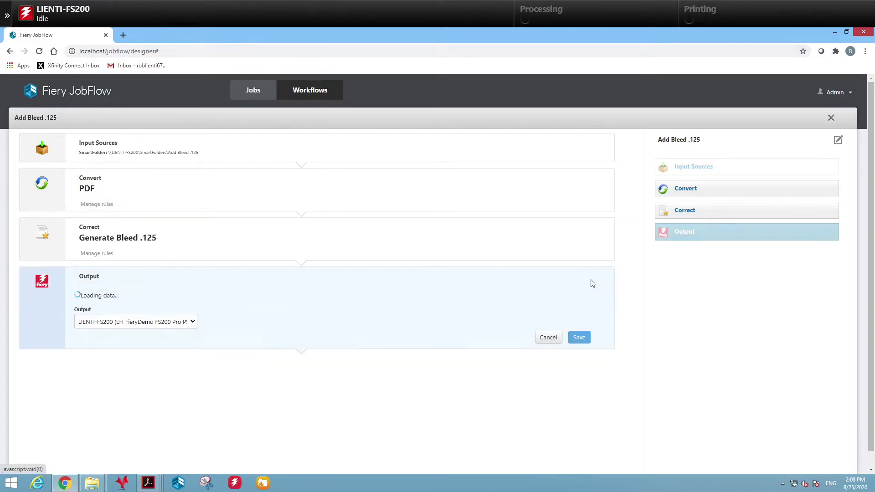
{"action": "left_click", "coordinate": [195, 310]}
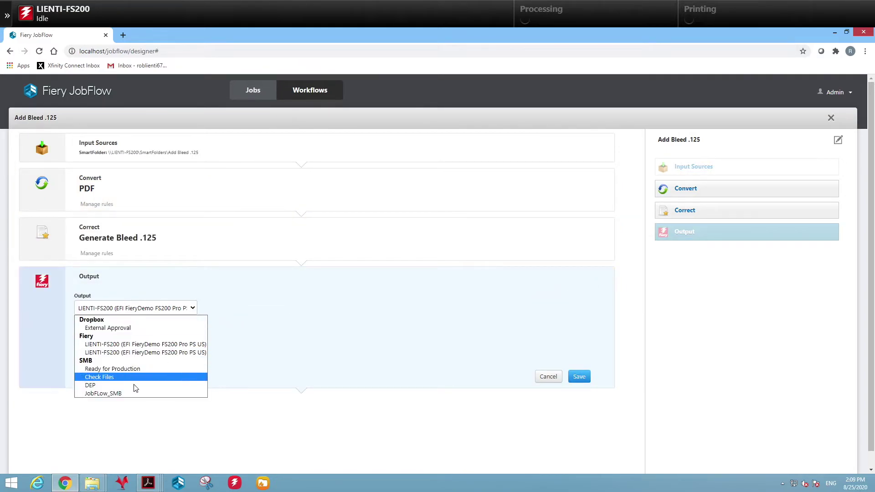
{"action": "left_click", "coordinate": [128, 370]}
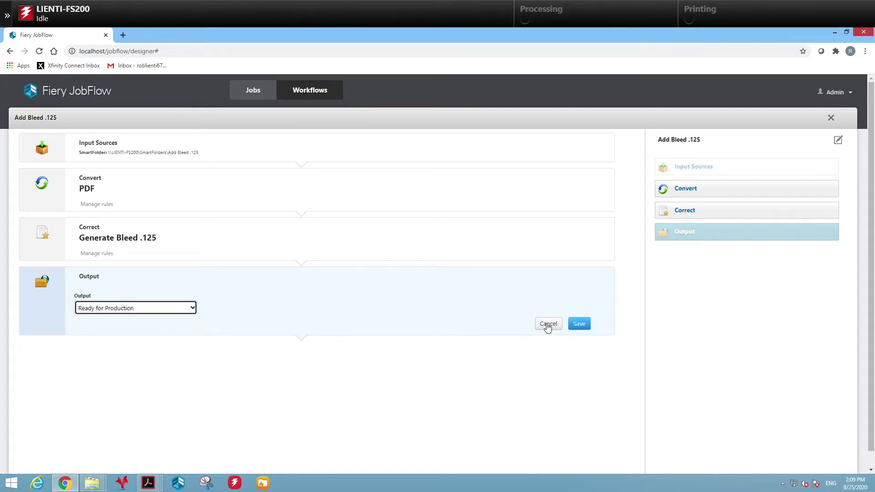
{"action": "left_click", "coordinate": [578, 324]}
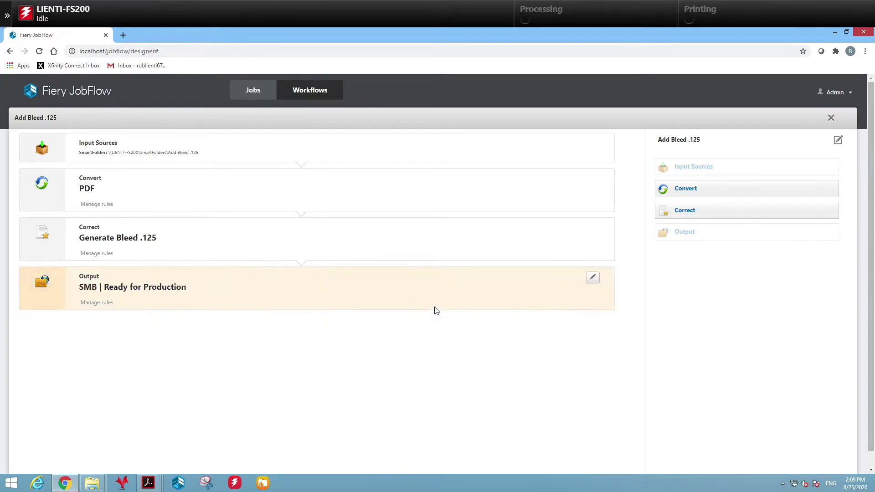
{"action": "left_click", "coordinate": [830, 118]}
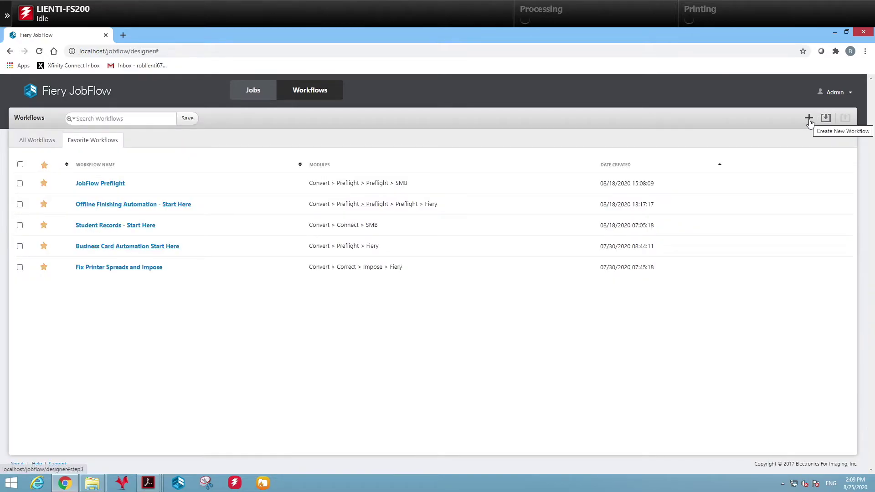
Create another workflow named 'Add Some Bleed Please'.
{"action": "left_click", "coordinate": [809, 118]}
{"action": "type", "text": "A"}
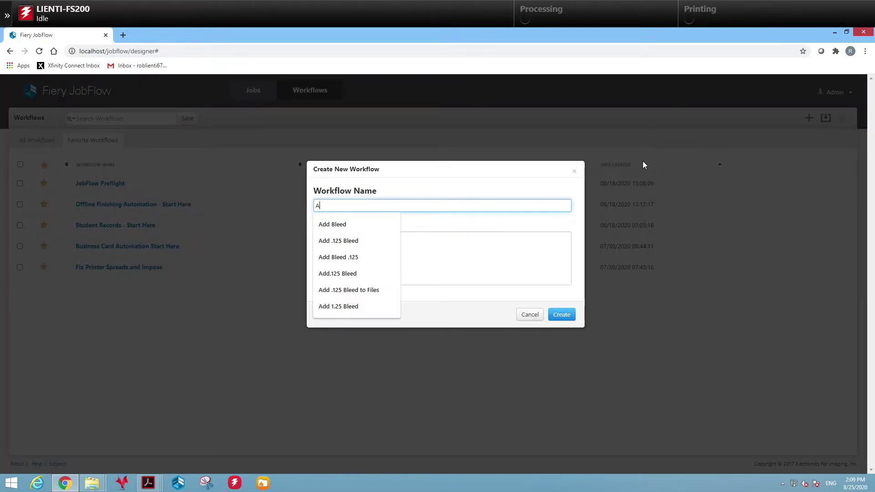
{"action": "type", "text": "dd Some Bleed Please"}
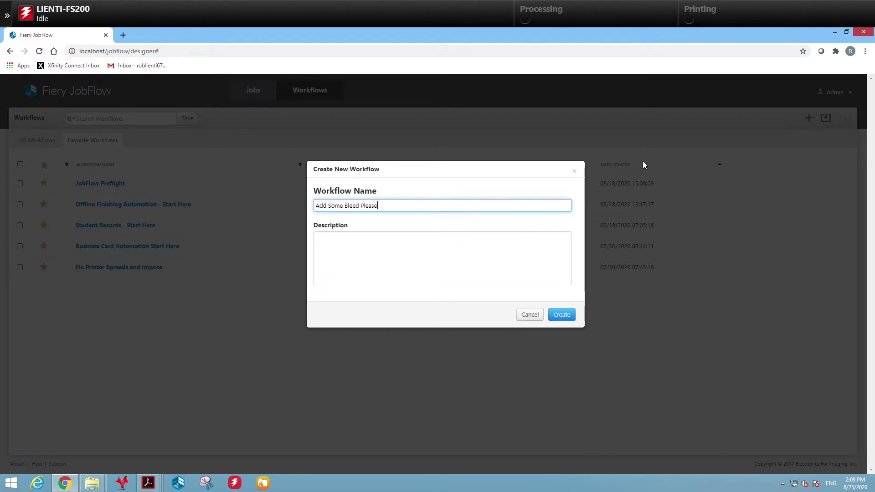
{"action": "left_click", "coordinate": [564, 315]}
Insert a Preflight module with the Check for Bleed profile after the Convert step.
{"action": "mouse_move", "coordinate": [303, 209]}
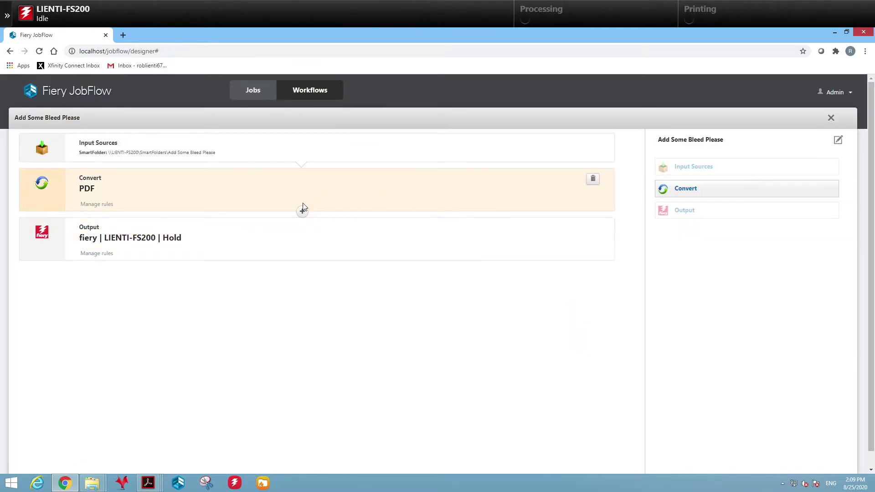
{"action": "left_click", "coordinate": [302, 212]}
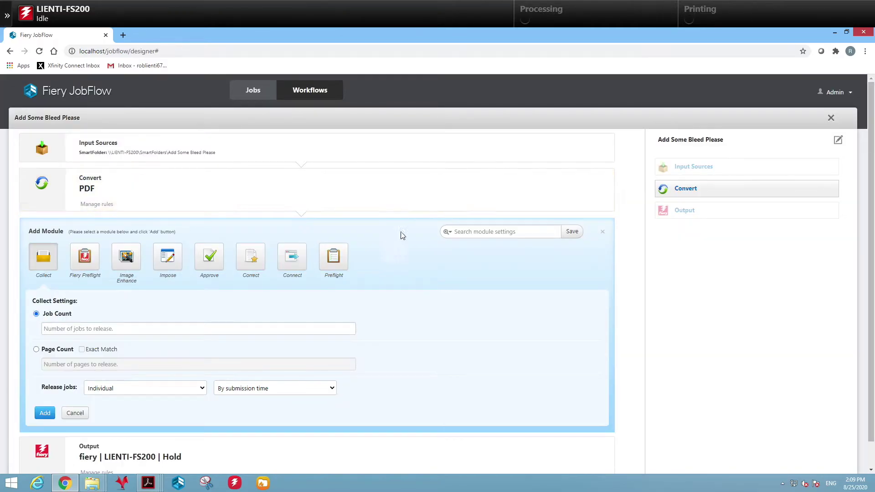
{"action": "left_click", "coordinate": [479, 234]}
{"action": "type", "text": "Bleed"}
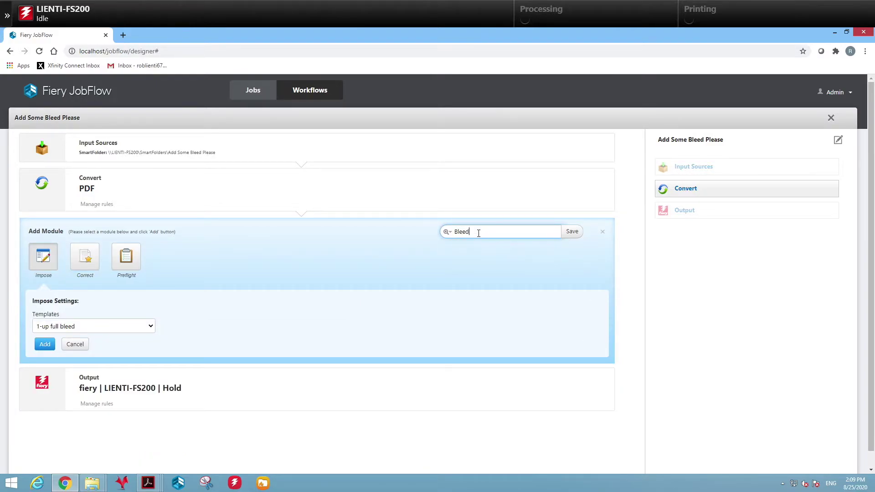
{"action": "left_click", "coordinate": [133, 259]}
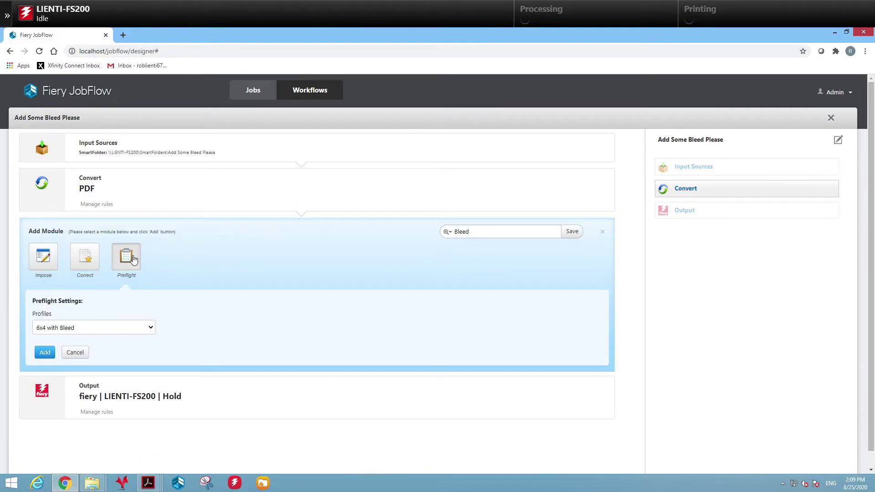
{"action": "left_click", "coordinate": [151, 327]}
{"action": "left_click", "coordinate": [81, 365]}
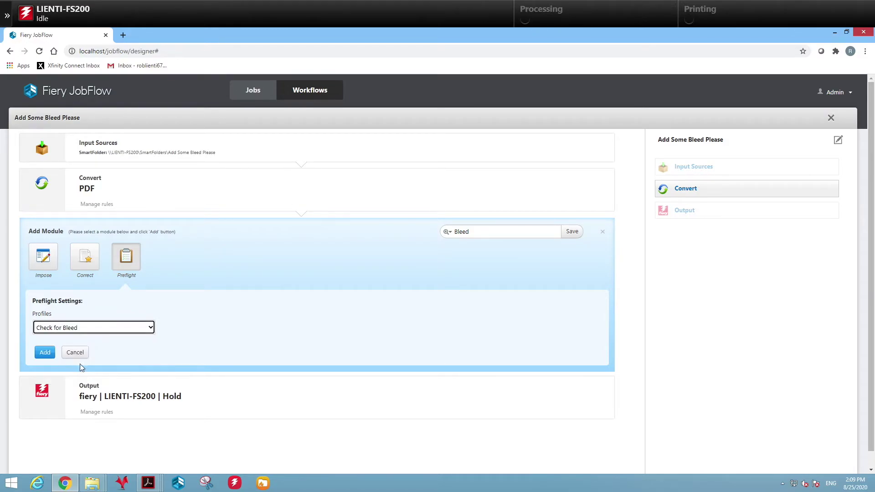
{"action": "left_click", "coordinate": [45, 352]}
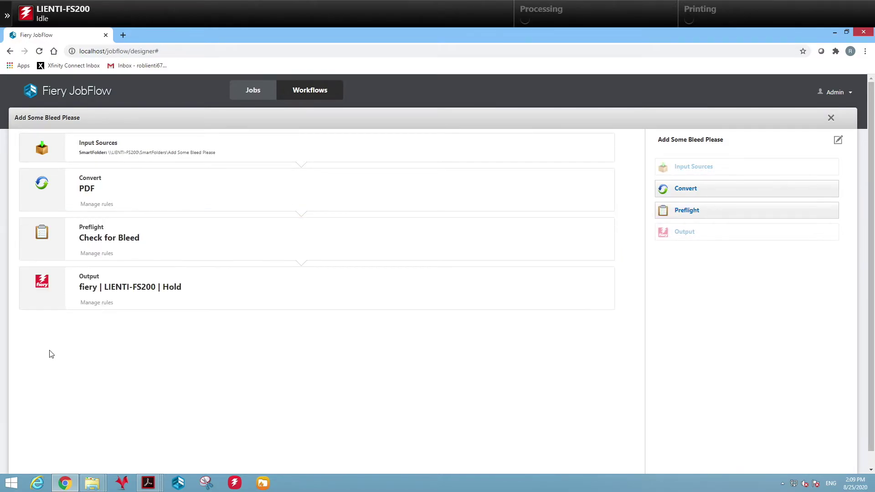
{"action": "left_click", "coordinate": [103, 258]}
Add a preflight rule that moves failed jobs to the Add Bleed .125 workflow.
{"action": "left_click", "coordinate": [204, 180]}
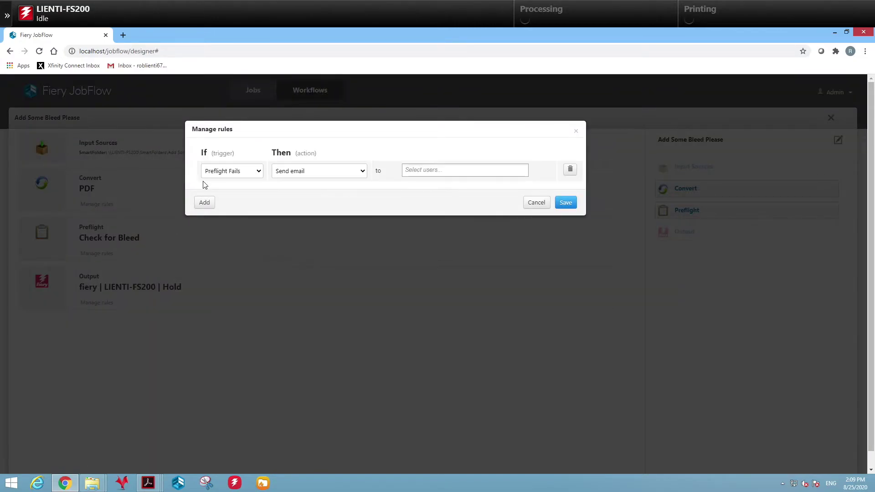
{"action": "left_click", "coordinate": [299, 174]}
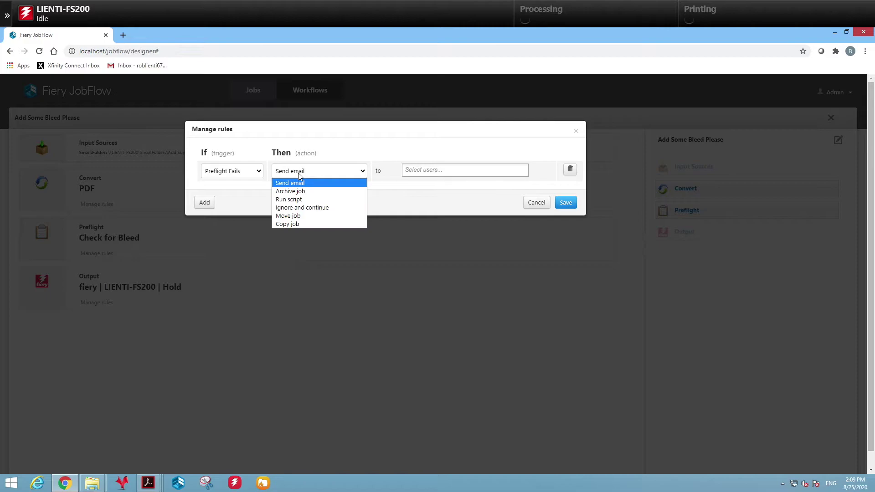
{"action": "left_click", "coordinate": [296, 216]}
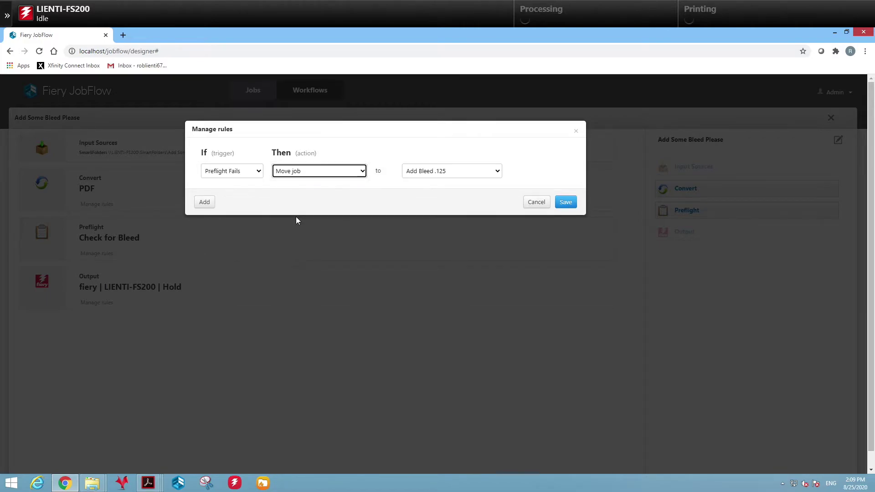
{"action": "left_click", "coordinate": [559, 204]}
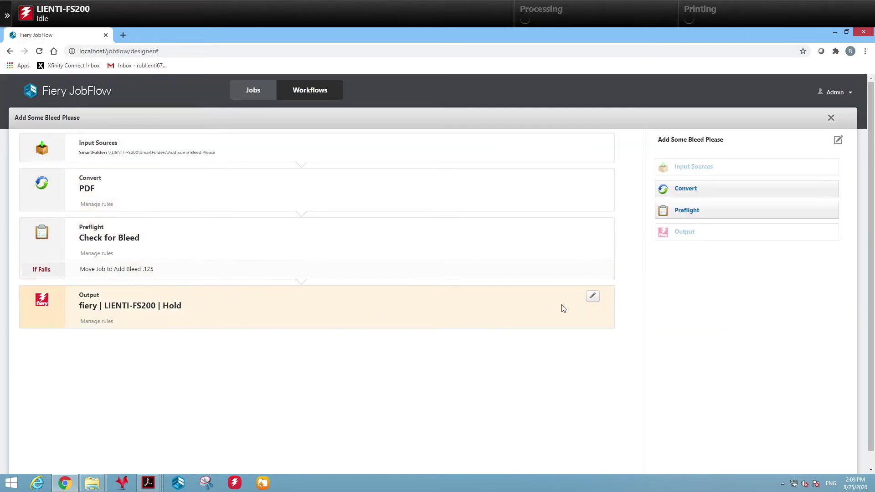
Change the workflow output destination to Ready for Production.
{"action": "left_click", "coordinate": [592, 299]}
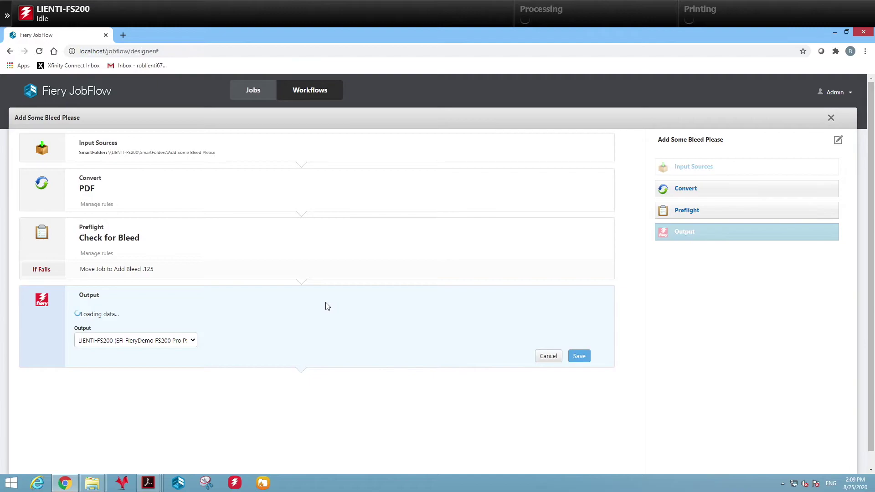
{"action": "left_click", "coordinate": [187, 331]}
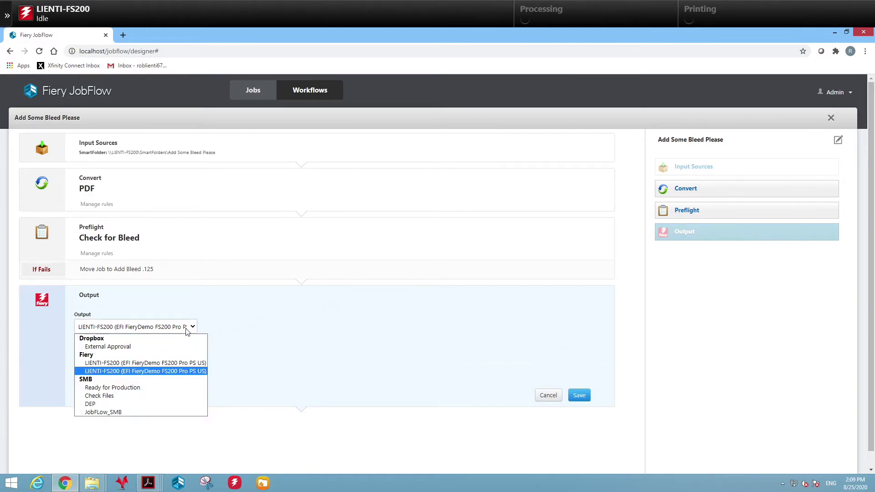
{"action": "left_click", "coordinate": [129, 388]}
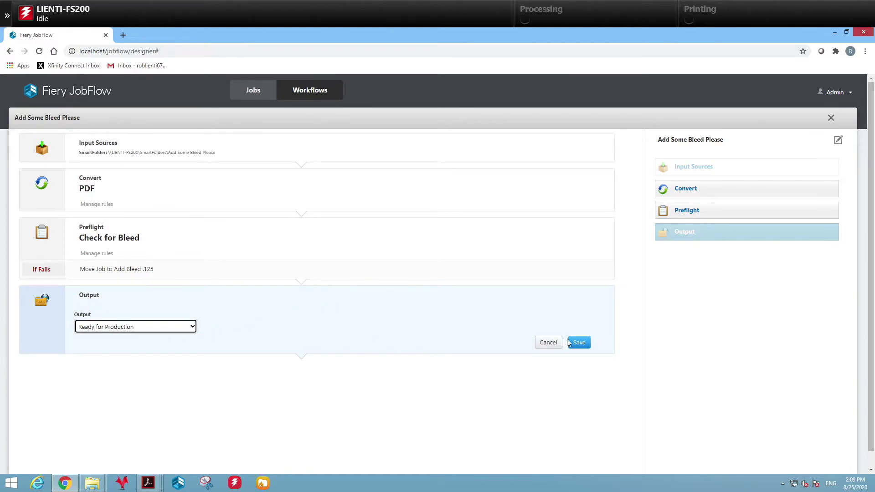
{"action": "left_click", "coordinate": [587, 344]}
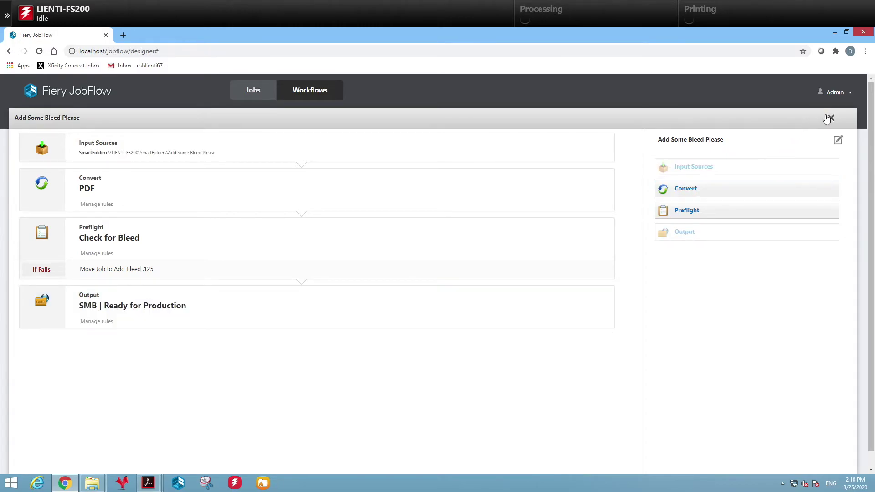
Copy the six selected product PDFs from Various Product Types.
{"action": "left_click", "coordinate": [834, 33]}
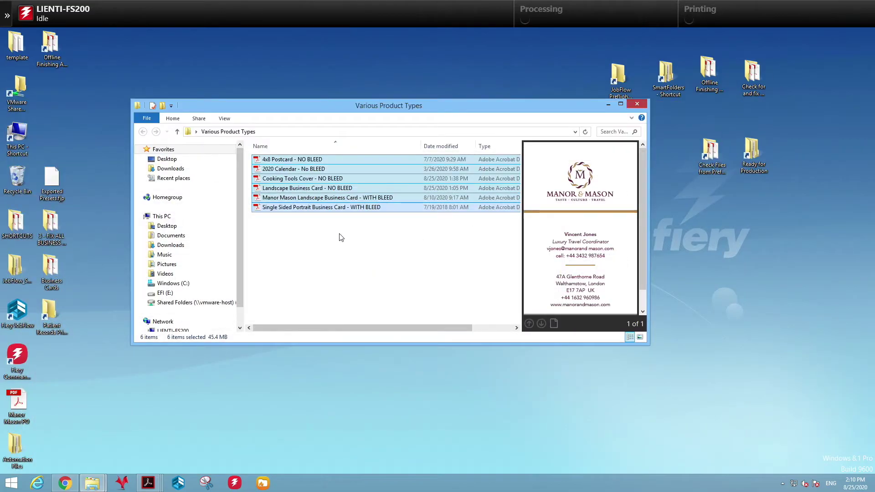
{"action": "right_click", "coordinate": [333, 169]}
{"action": "left_click", "coordinate": [355, 273]}
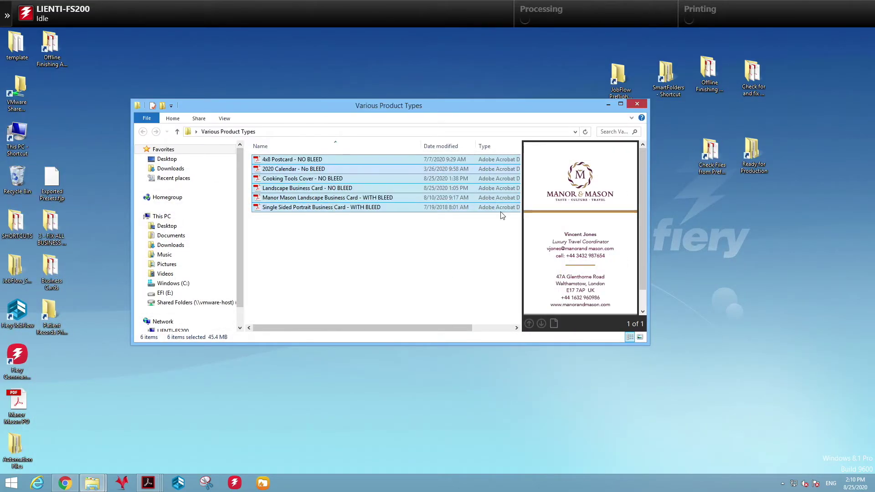
Paste the PDFs into the SmartFolders > Add Some Bleed Please folder.
{"action": "left_click", "coordinate": [668, 79]}
{"action": "double_click", "coordinate": [669, 79]}
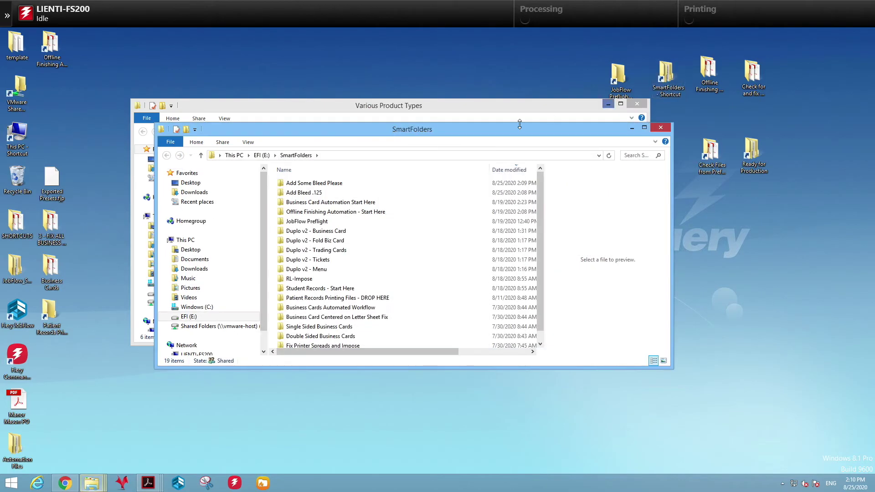
{"action": "left_click", "coordinate": [321, 184]}
{"action": "double_click", "coordinate": [321, 187]}
{"action": "right_click", "coordinate": [331, 208]}
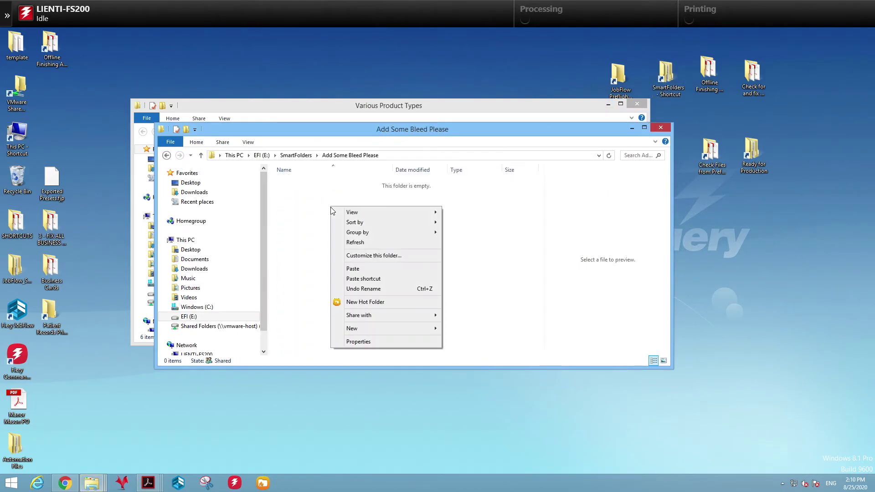
{"action": "left_click", "coordinate": [355, 269]}
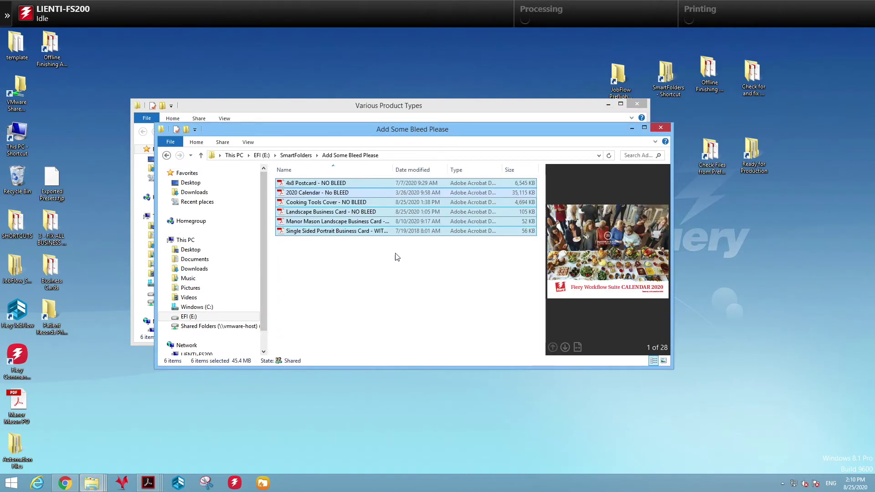
{"action": "double_click", "coordinate": [756, 155]}
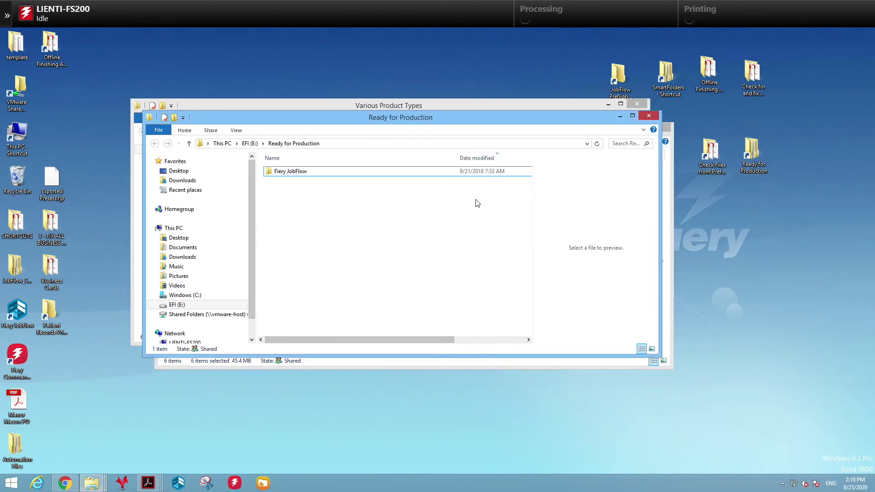
Select all six processed PDFs in Ready for Production and open them.
{"action": "left_click_drag", "start_coordinate": [411, 118], "coordinate": [428, 131]}
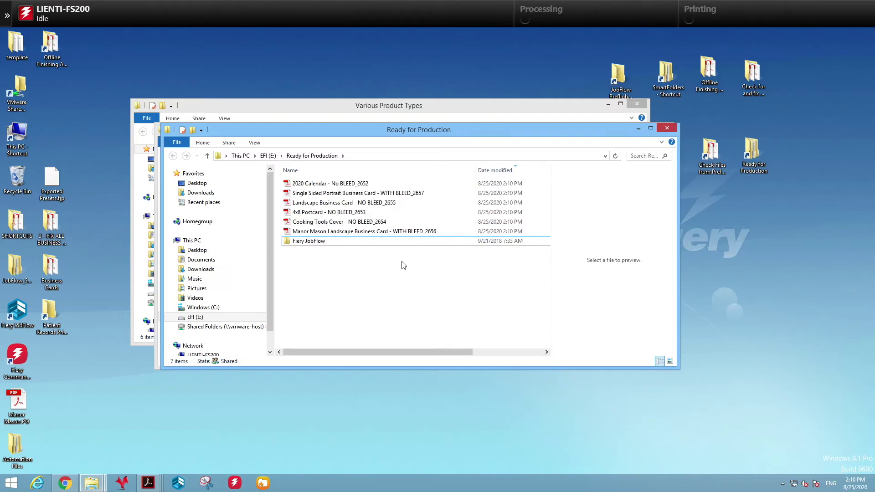
{"action": "left_click", "coordinate": [394, 231]}
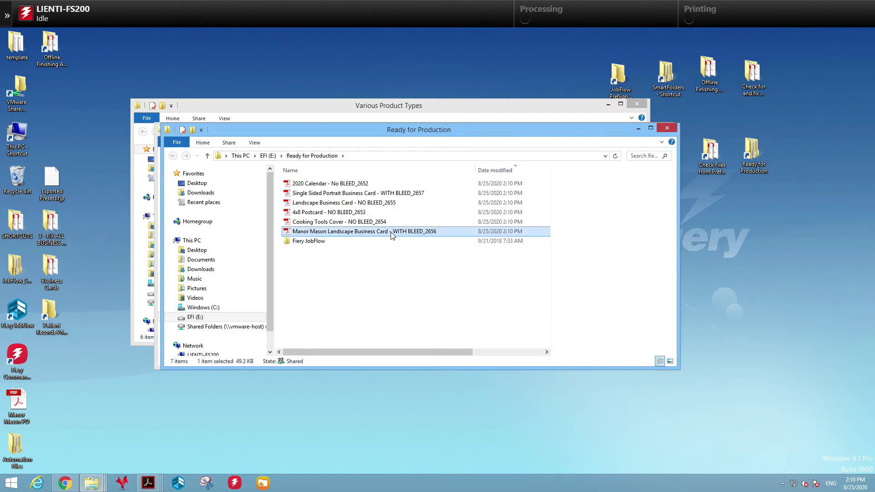
{"action": "left_click", "coordinate": [351, 187], "text": "shift"}
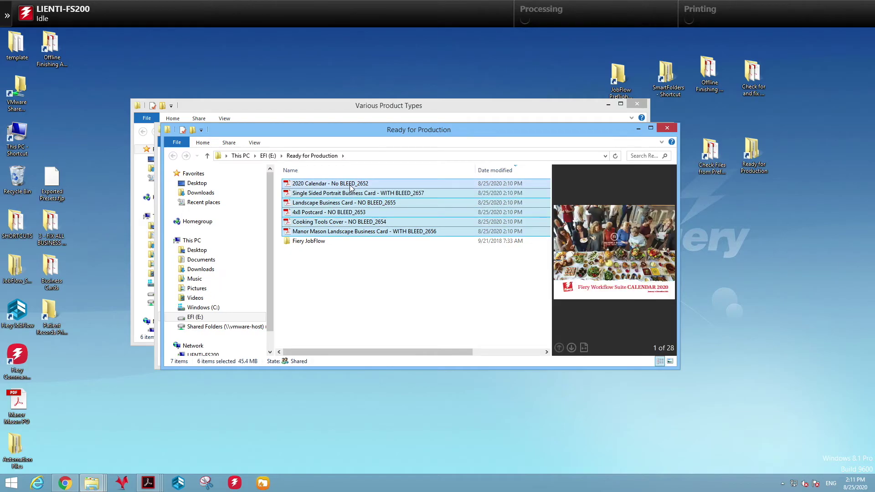
{"action": "right_click", "coordinate": [351, 186]}
{"action": "left_click", "coordinate": [382, 192]}
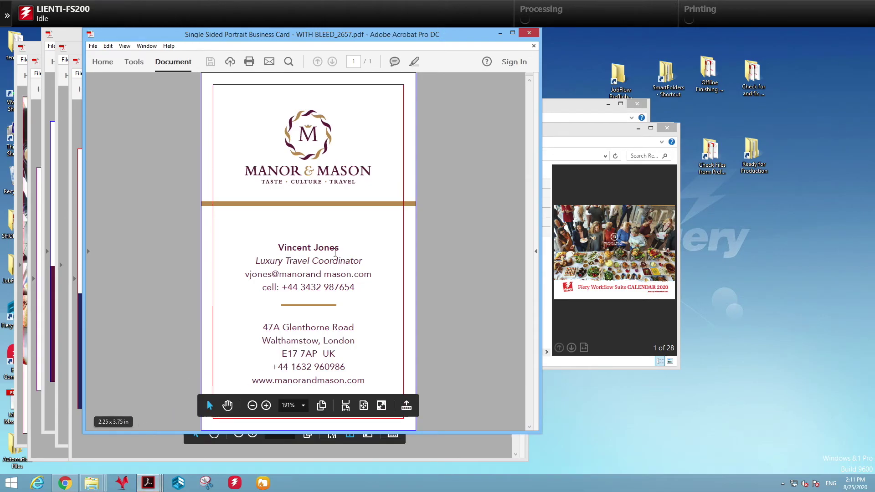
Inspect and minimize the business cards, Cooking Tools Cover and 4x8 Postcard, leaving the 2020 Calendar.
{"action": "left_click", "coordinate": [503, 35]}
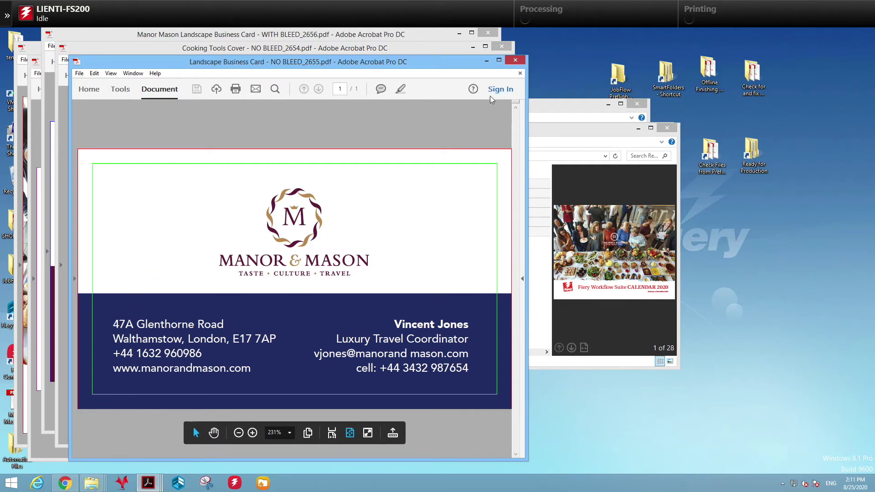
{"action": "left_click", "coordinate": [487, 60]}
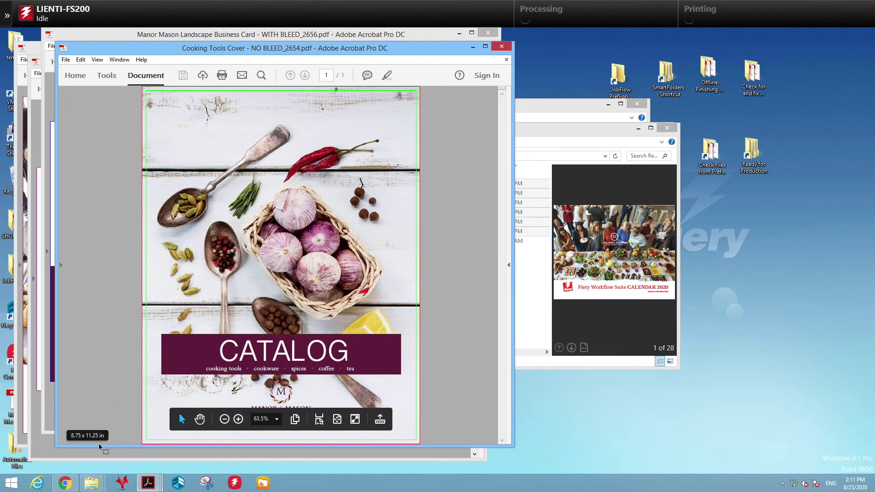
{"action": "left_click", "coordinate": [473, 47]}
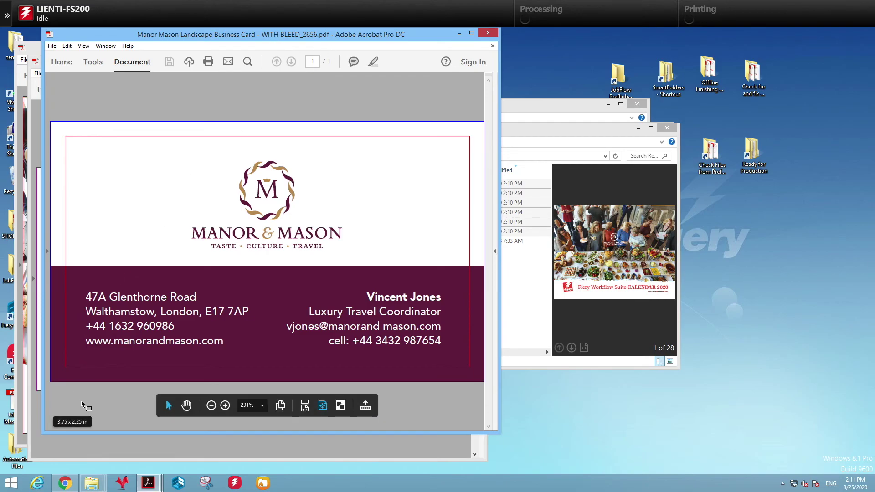
{"action": "left_click", "coordinate": [459, 33]}
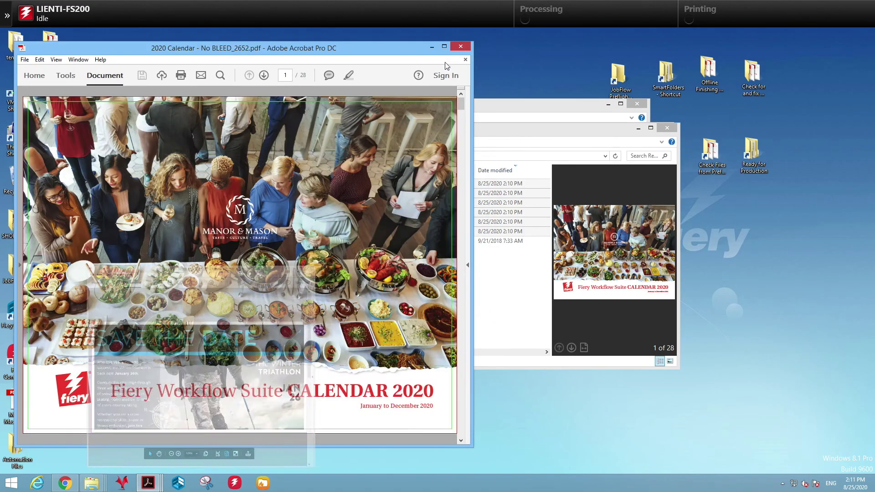
{"action": "left_click", "coordinate": [445, 60]}
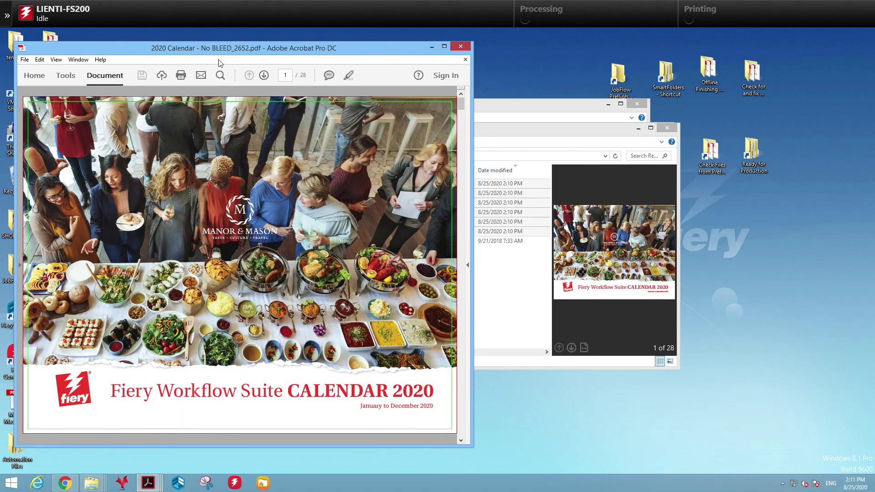